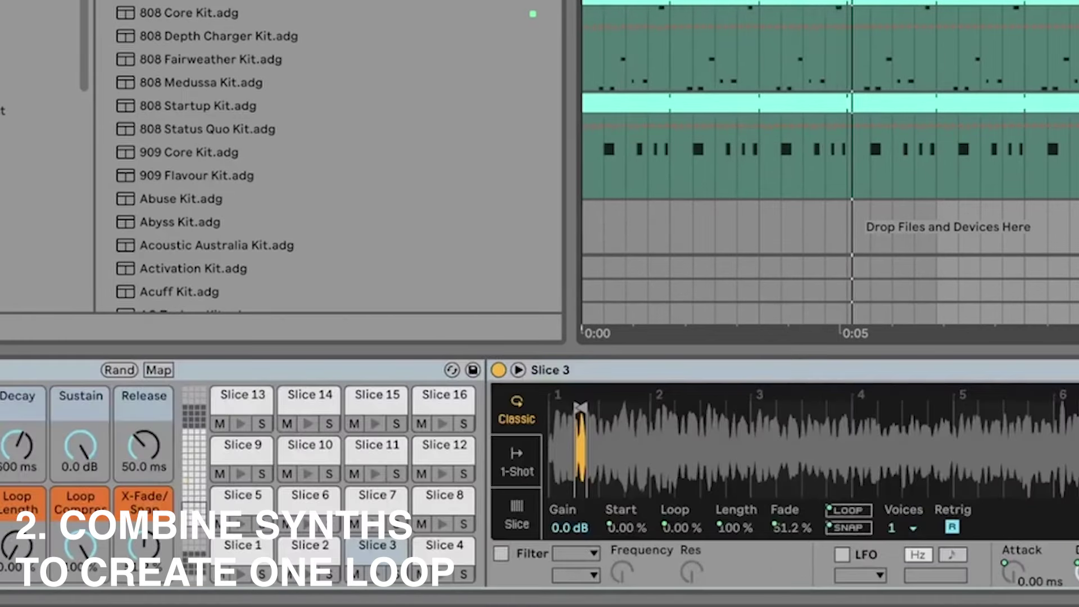
Locate the source sample of Slice 3 in the browser
right_click(926, 472)
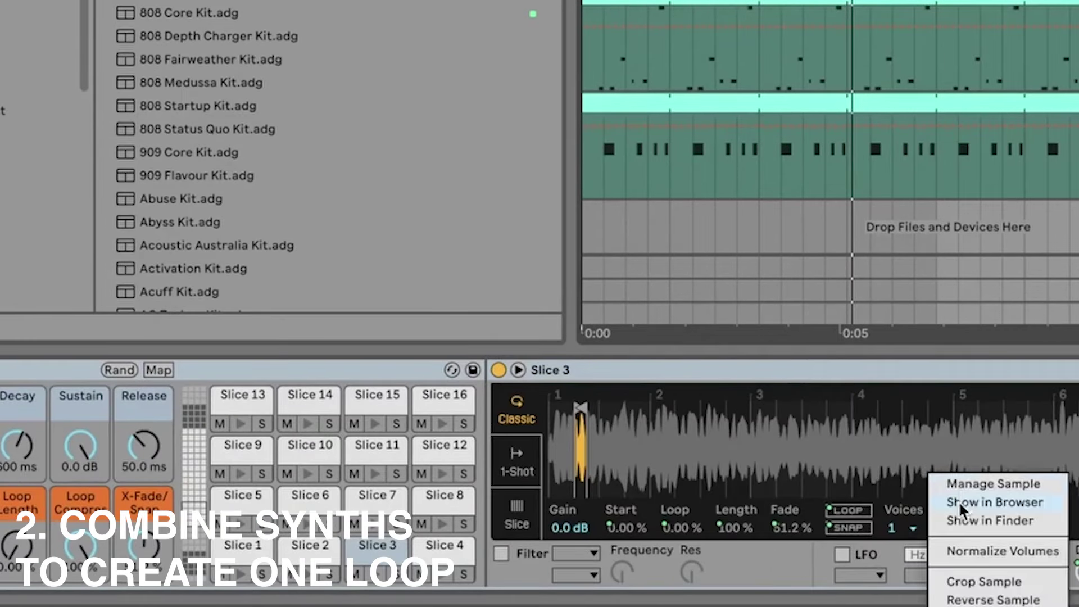
click(961, 503)
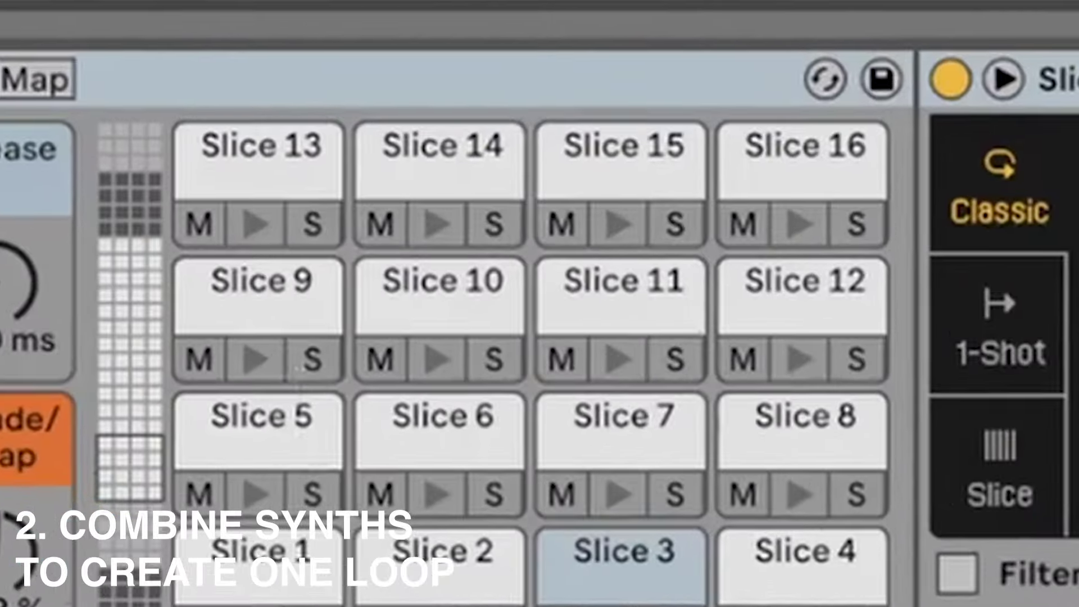
right_click(195, 299)
key(Escape)
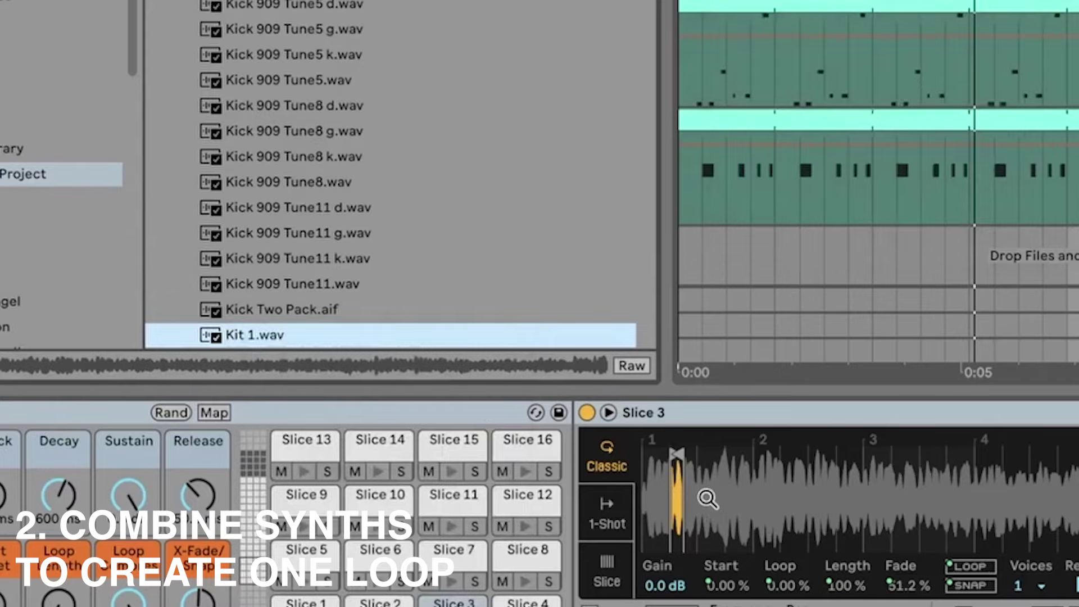
drag(708, 498, 730, 498)
click(454, 604)
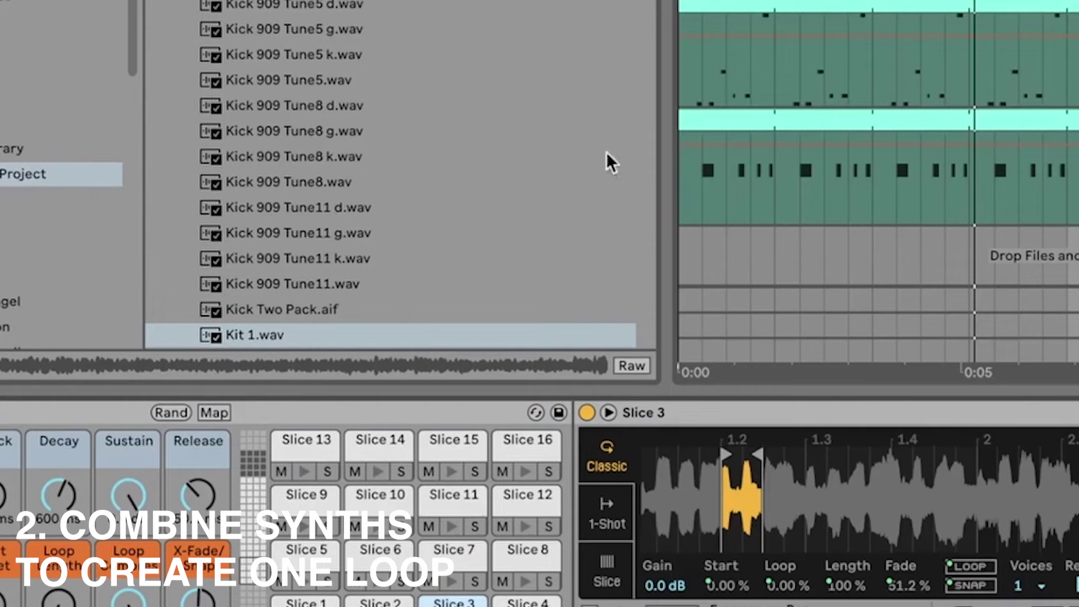
click(802, 3)
scroll(877, 144, up, 3)
scroll(876, 144, down, 3)
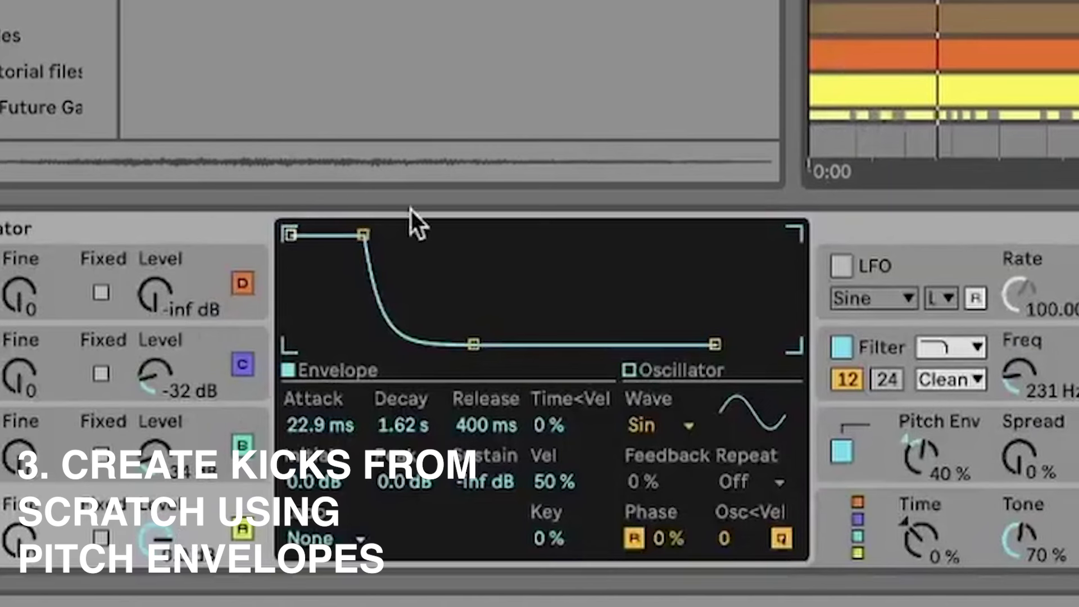
Examine the kick synth's envelopes for oscillators B and C, the filter and the pitch
click(205, 440)
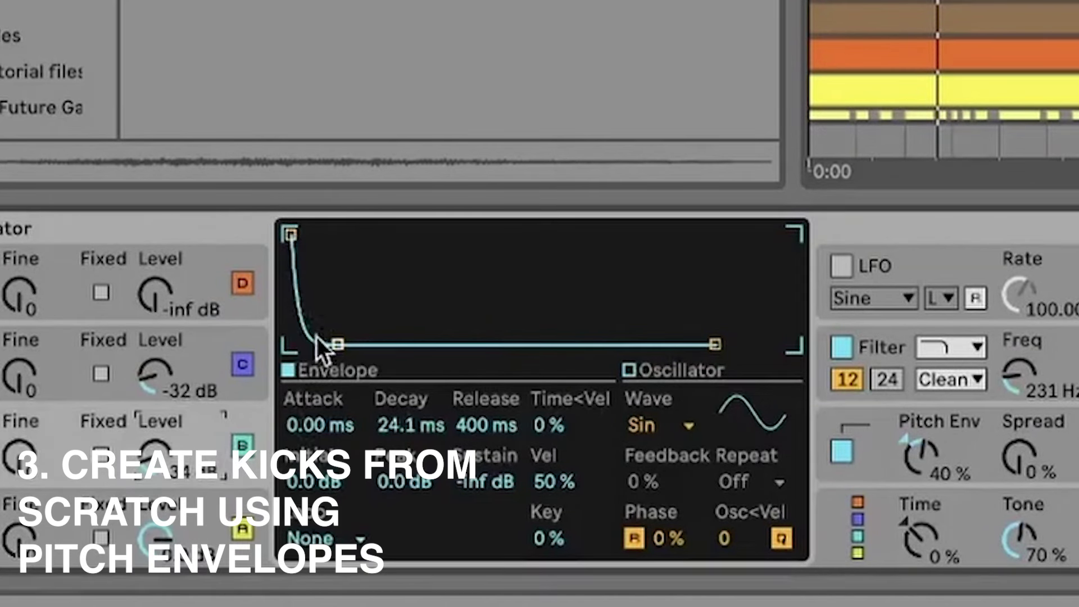
click(122, 391)
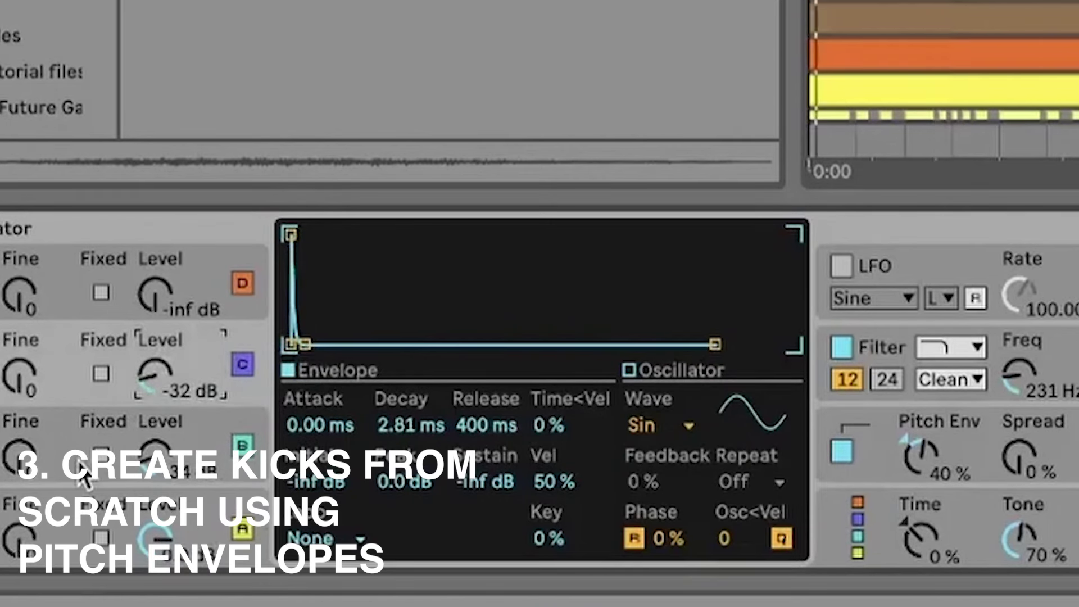
click(1059, 350)
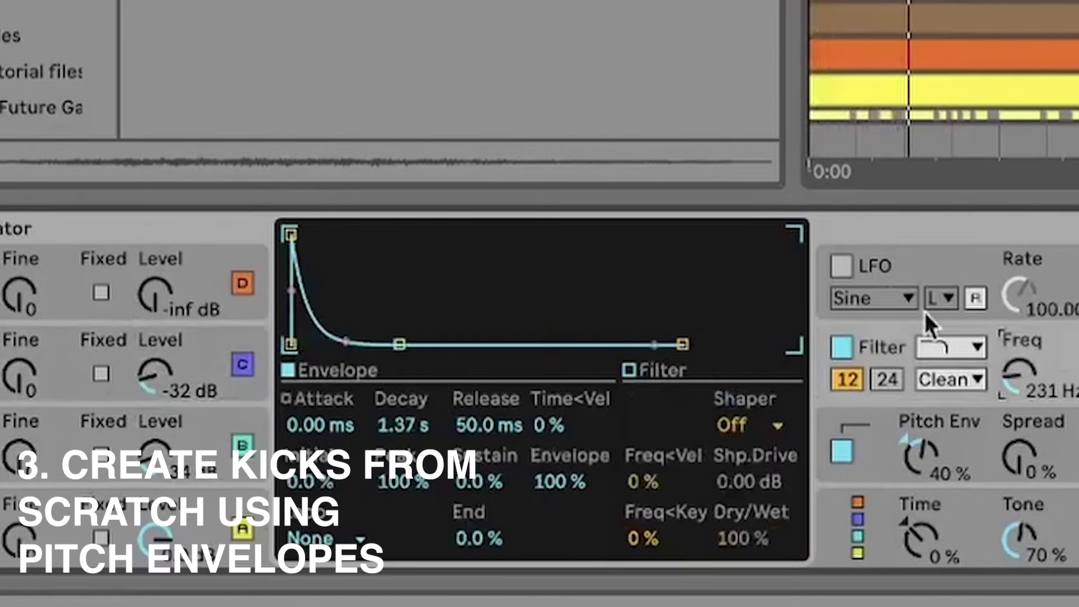
click(971, 421)
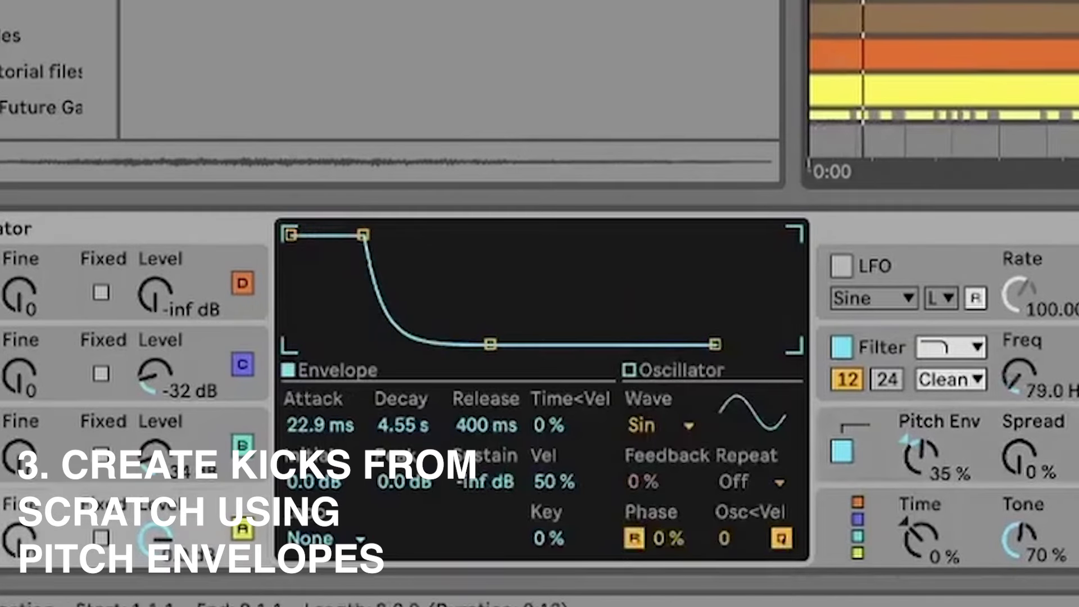
Examine and play the kick layers, comparing their oscillator and filter settings with the Auto Filter, Overdrive and Reverb that follow
scroll(539, 389, right, 10)
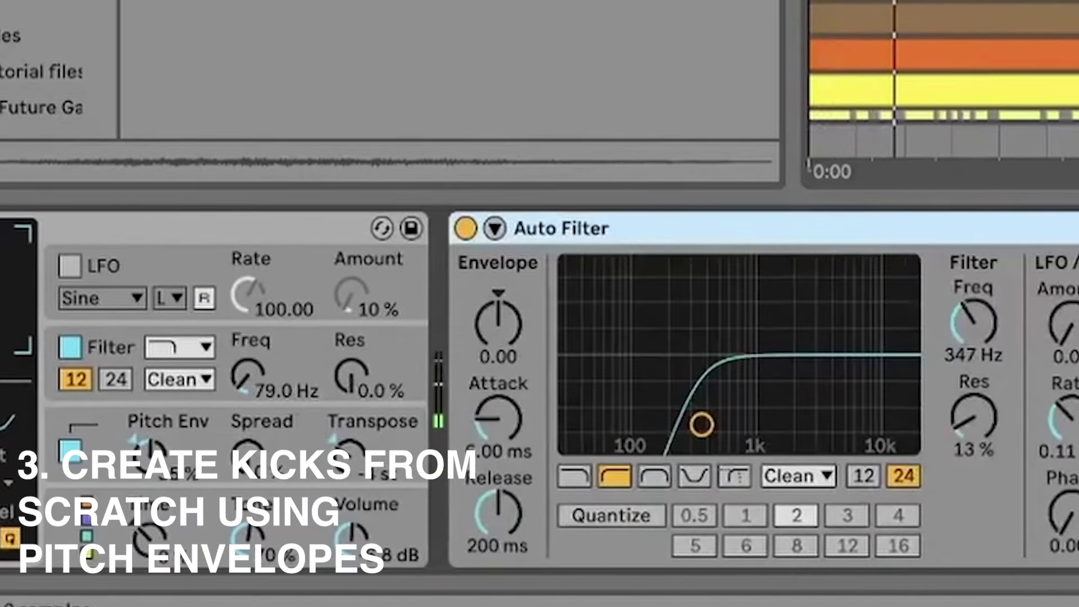
scroll(955, 326, left, 10)
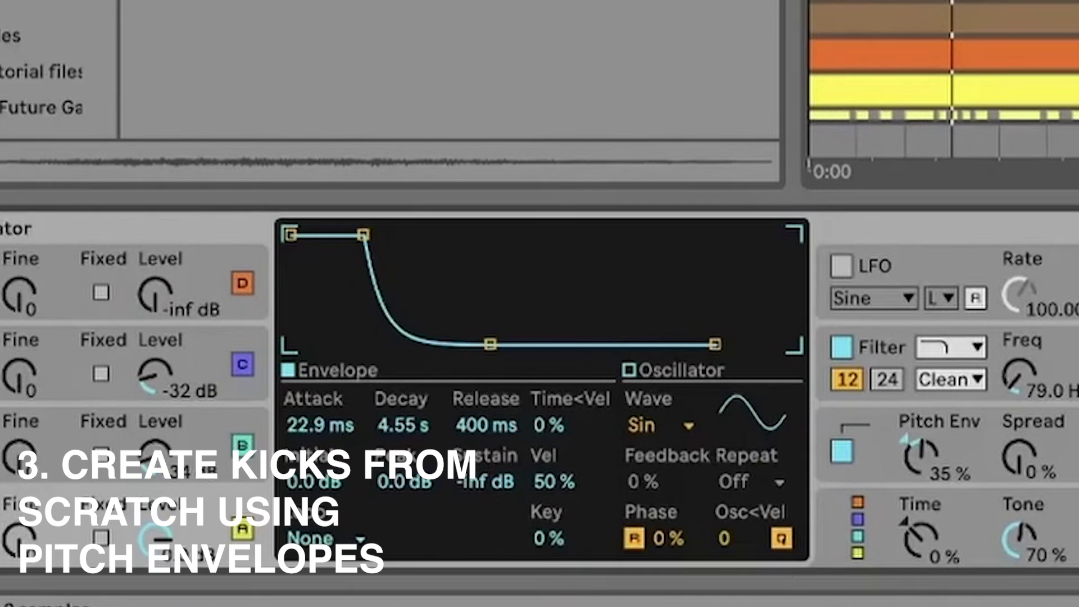
scroll(542, 394, right, 5)
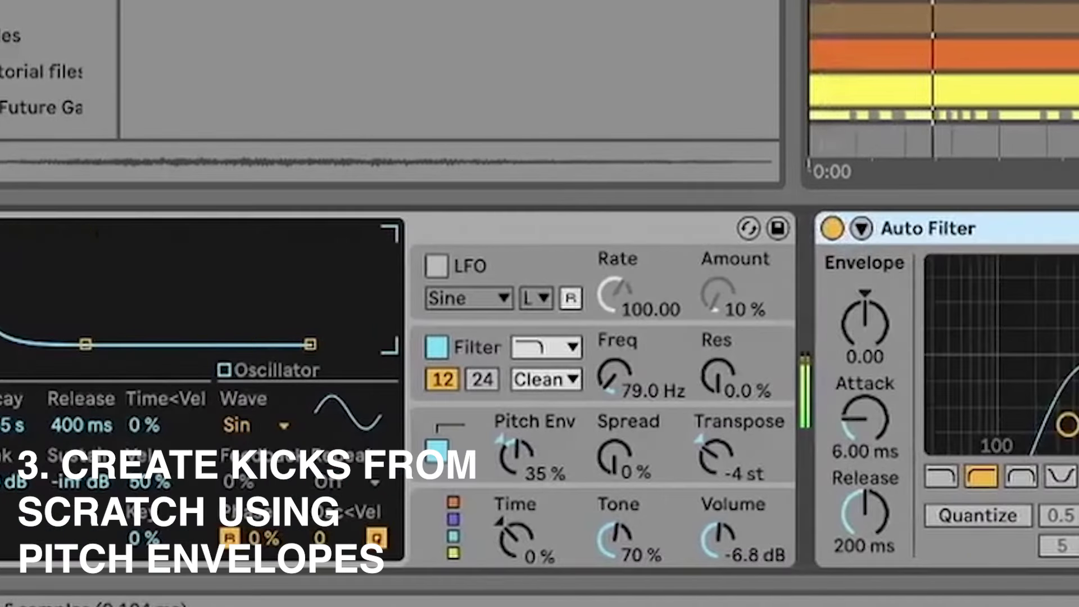
scroll(539, 387, right, 5)
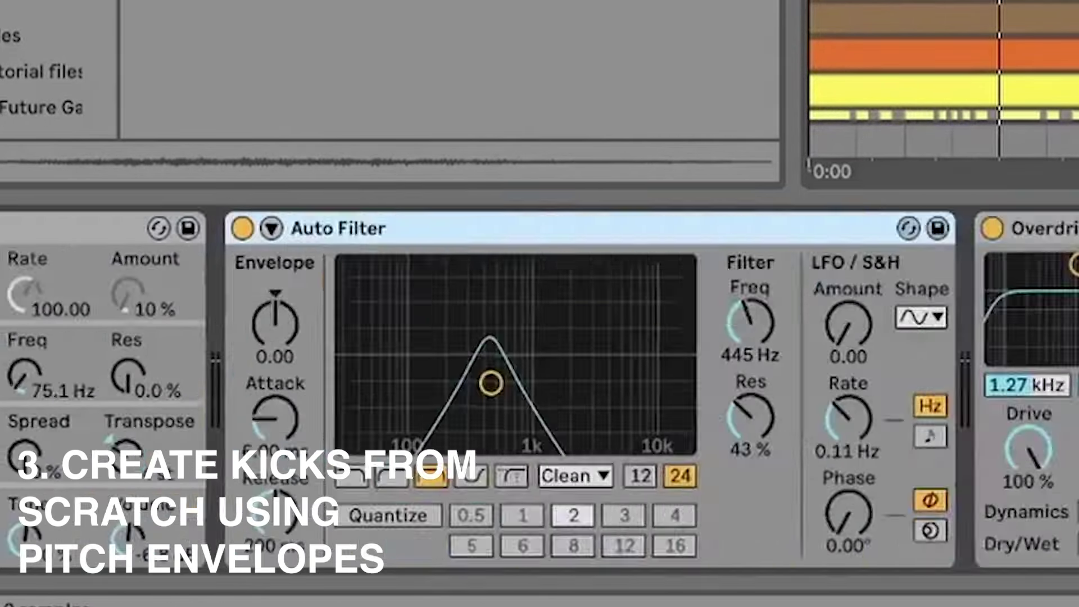
scroll(539, 387, right, 5)
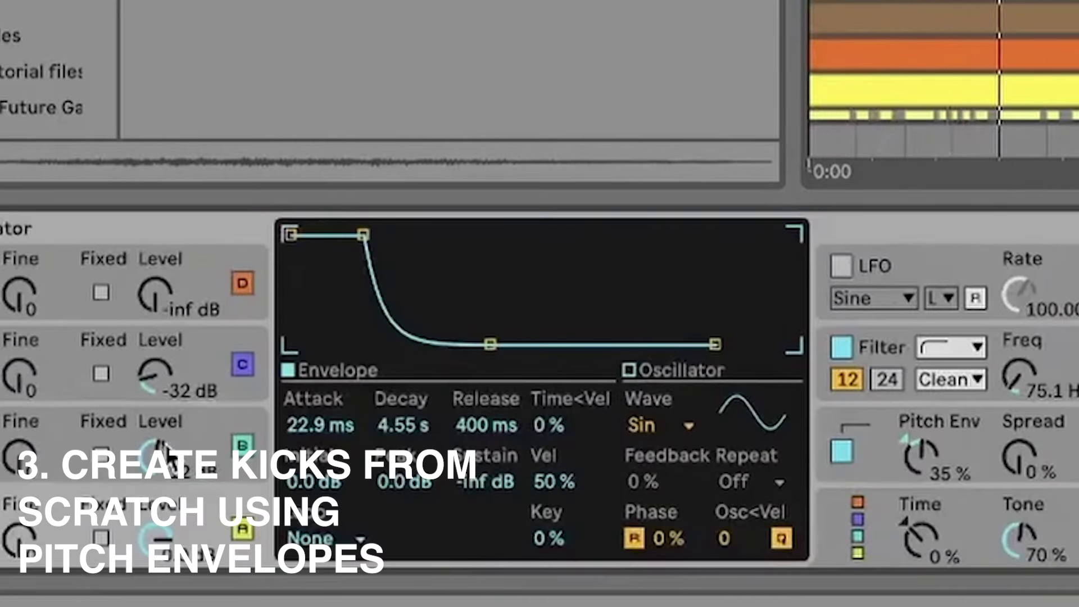
click(194, 450)
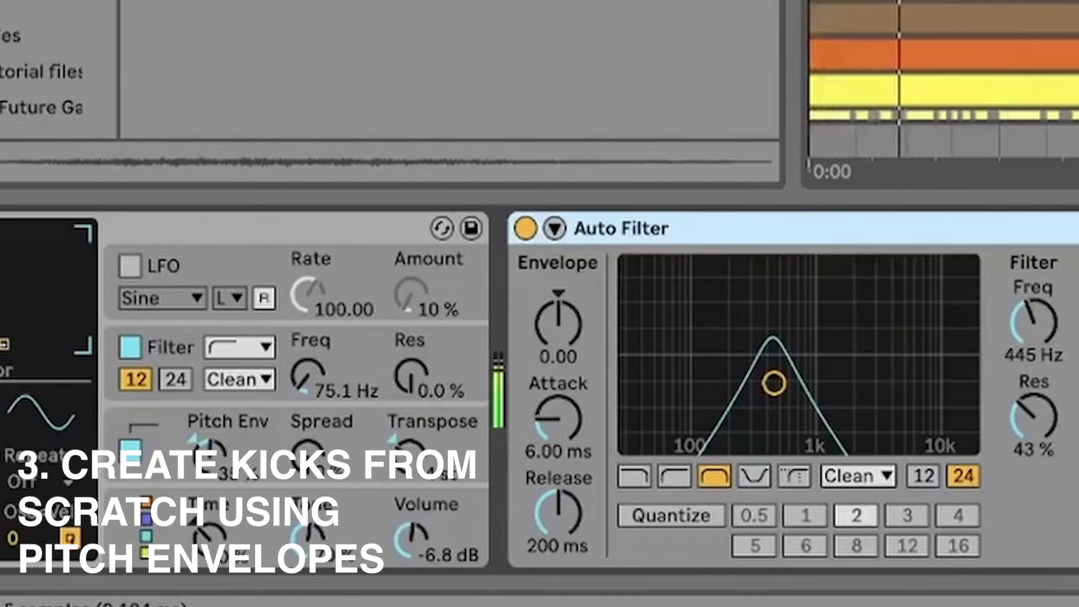
scroll(539, 387, right, 10)
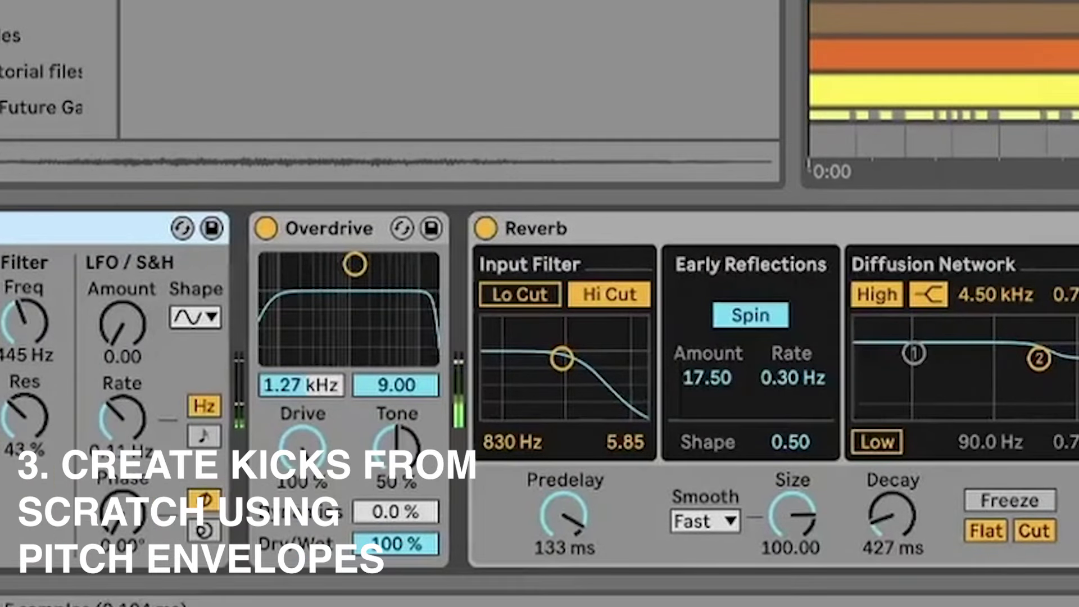
key(space)
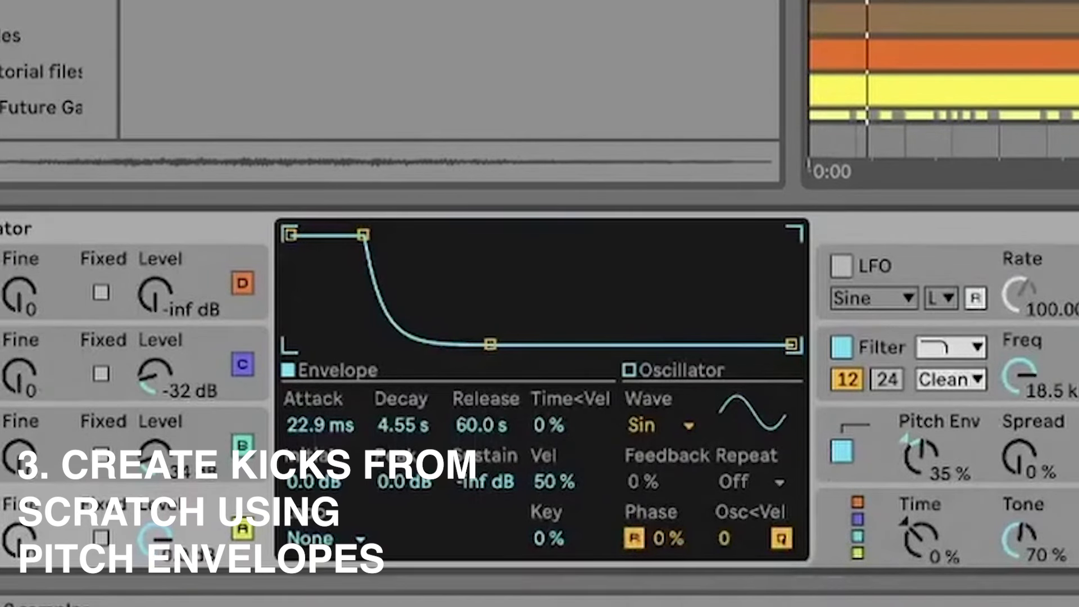
scroll(445, 364, right, 8)
key(space)
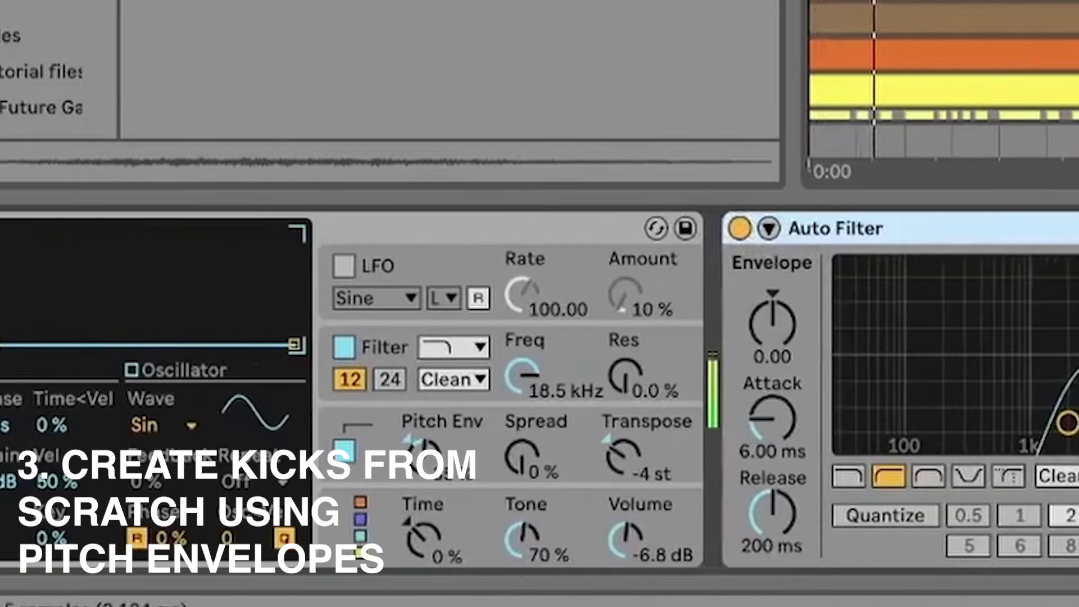
scroll(539, 394, right, 5)
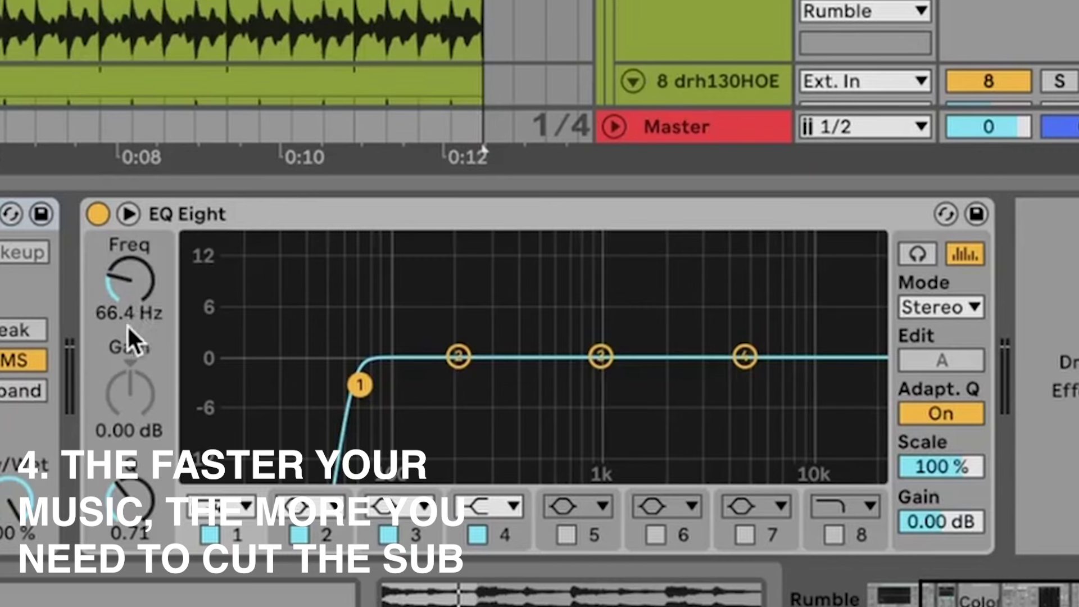
Audition the rumble with EQ Eight's band 1 low cut raised to 95.8 Hz, and return it to 66.4 Hz
click(127, 300)
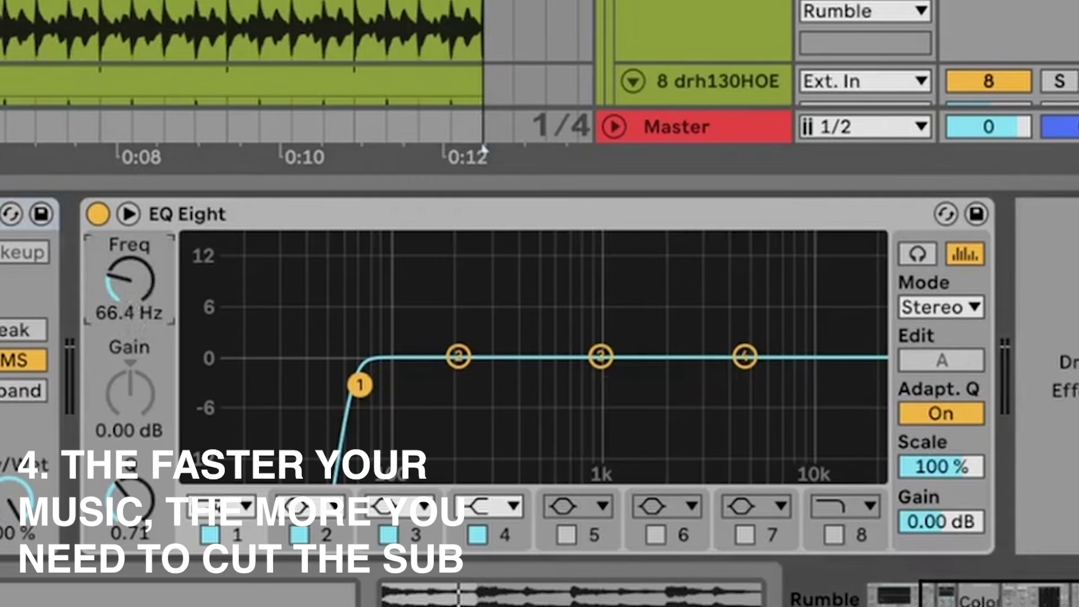
drag(130, 278, 130, 261)
key(space)
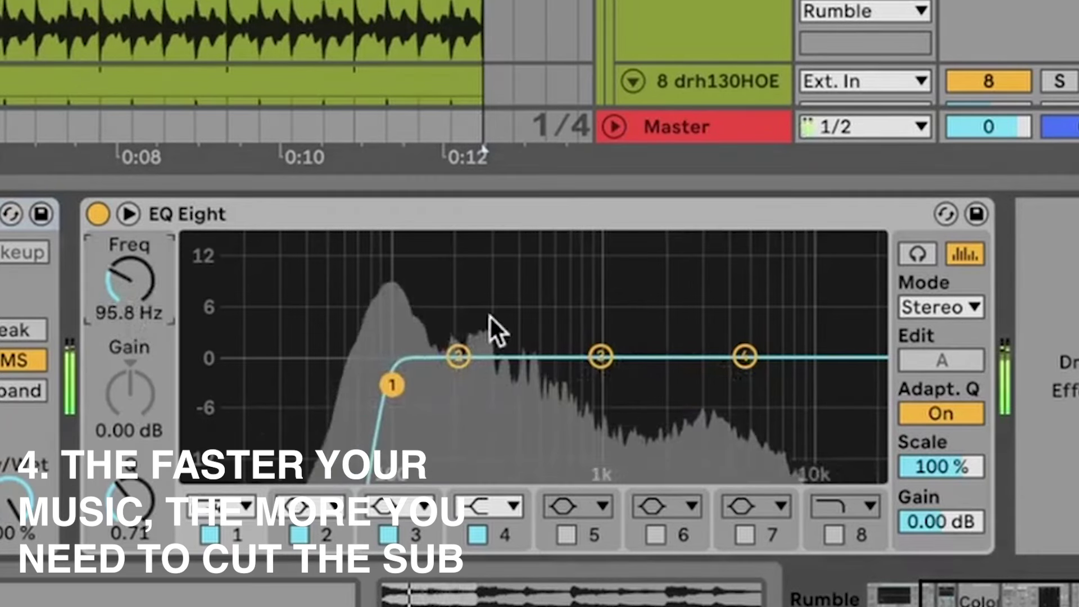
drag(392, 385, 359, 384)
key(space)
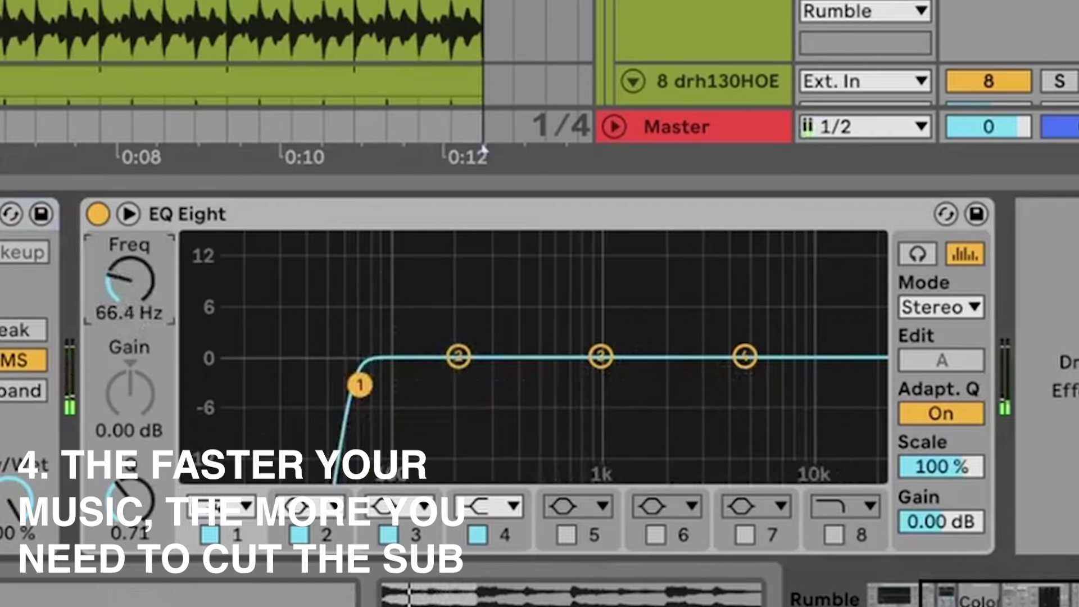
Play the loop with EQ Eight's band 1 low cut at 66.4 Hz to examine its spectrum
drag(483, 151, 256, 149)
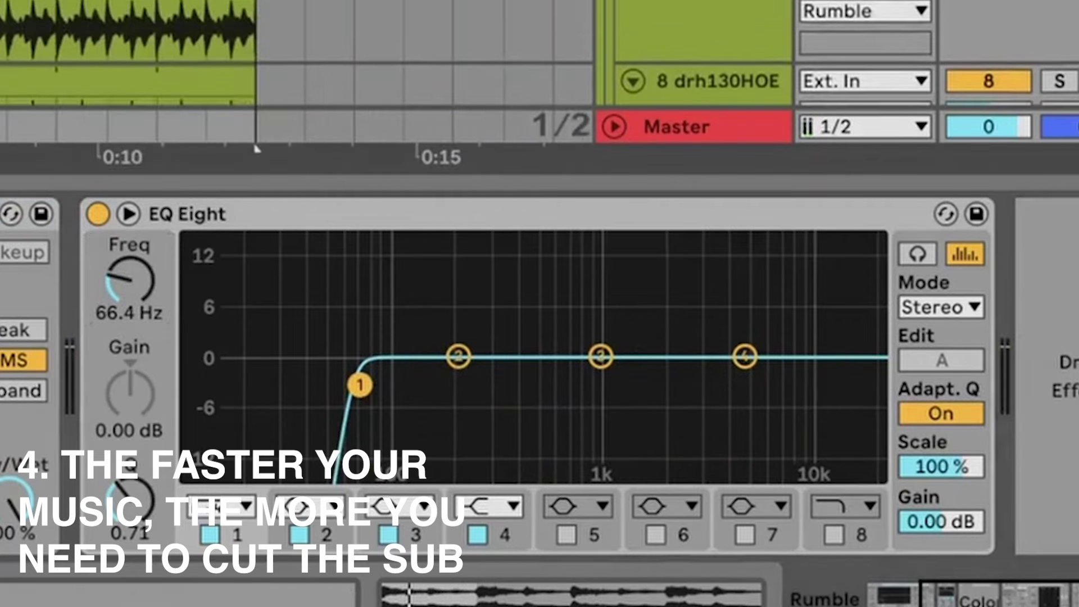
key(space)
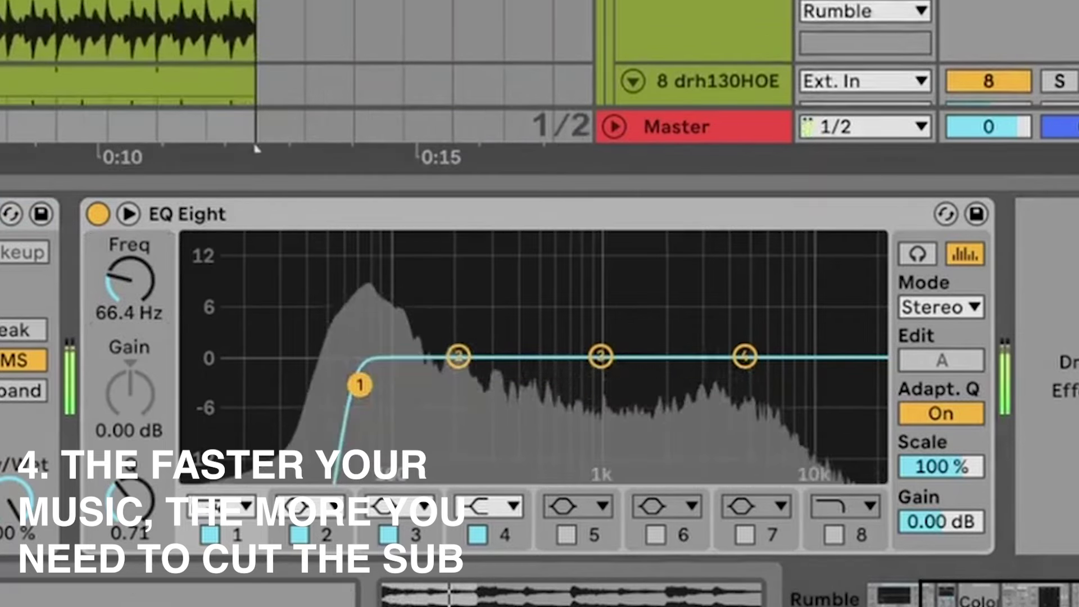
key(space)
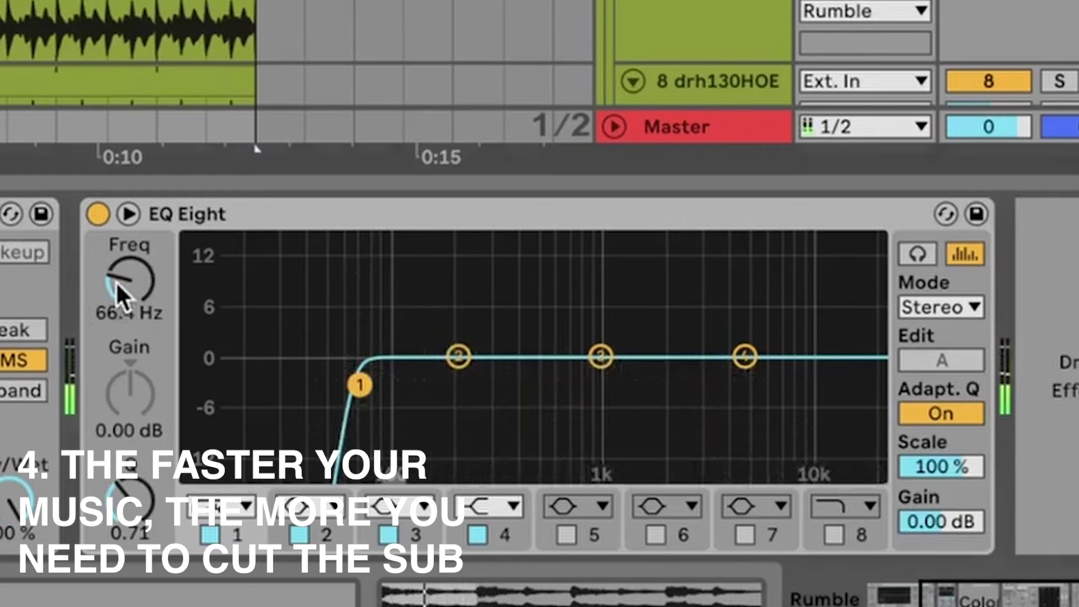
Try a lower cutoff frequency for EQ Eight's band 1 during playback, and undo the change
click(117, 292)
key(space)
drag(114, 282, 114, 344)
key(ctrl+z)
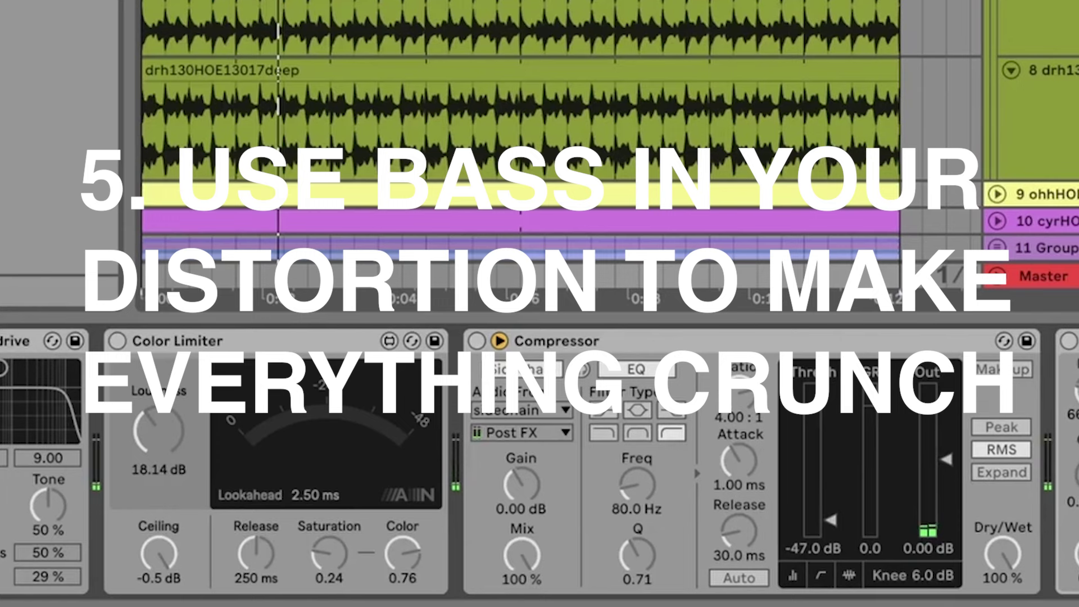
Enable the Overdrive and the Color Limiter on the rumble track while auditioning the loop
click(23, 343)
click(116, 340)
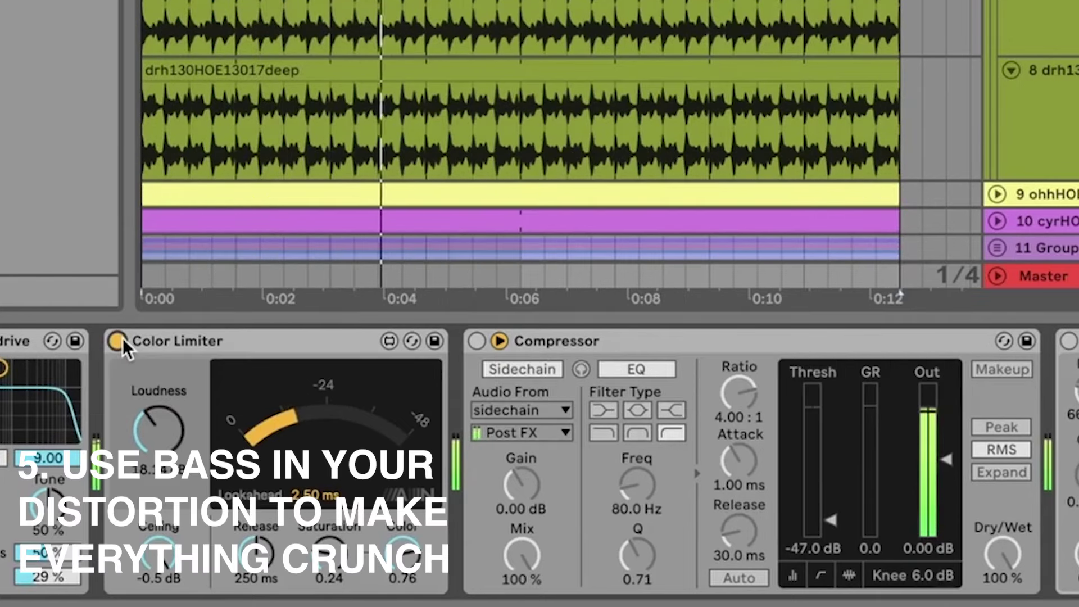
key(space)
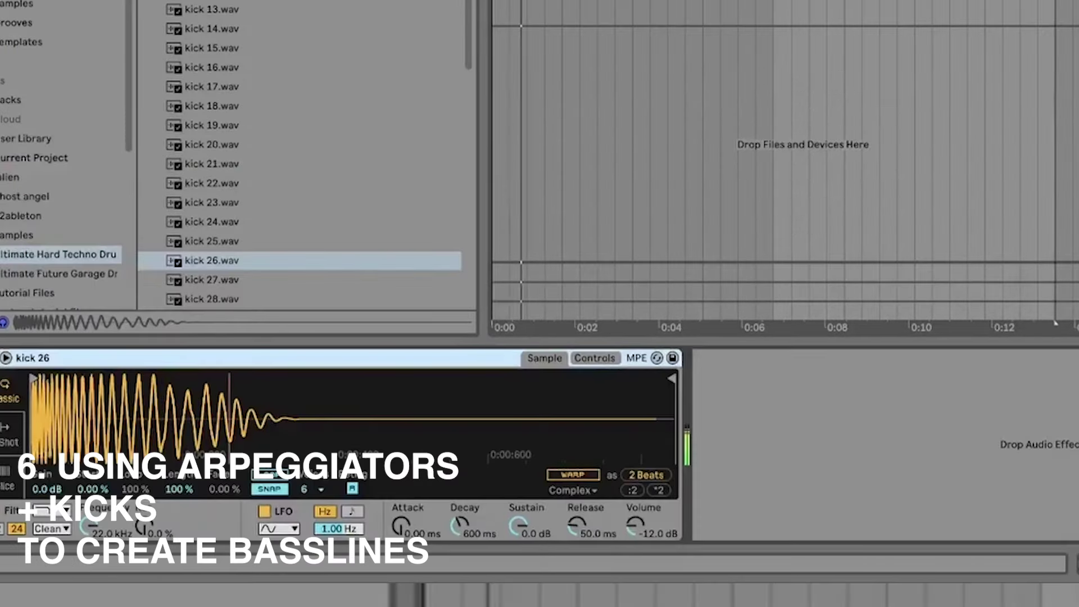
Duplicate the kick 26 track and add an Arpeggiator in front of its sampler
key(super+d)
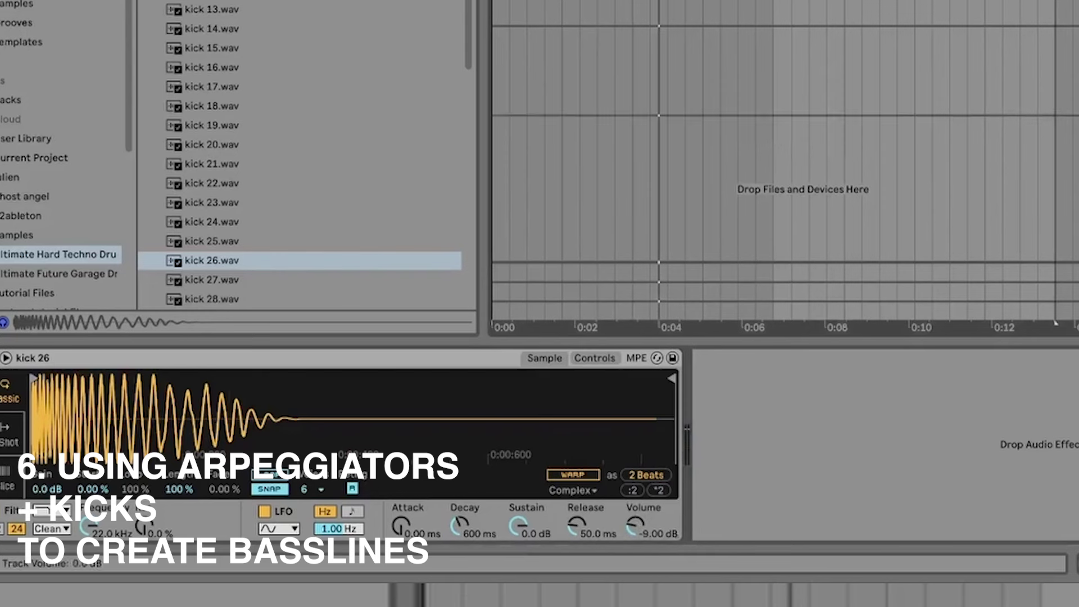
key(super+f)
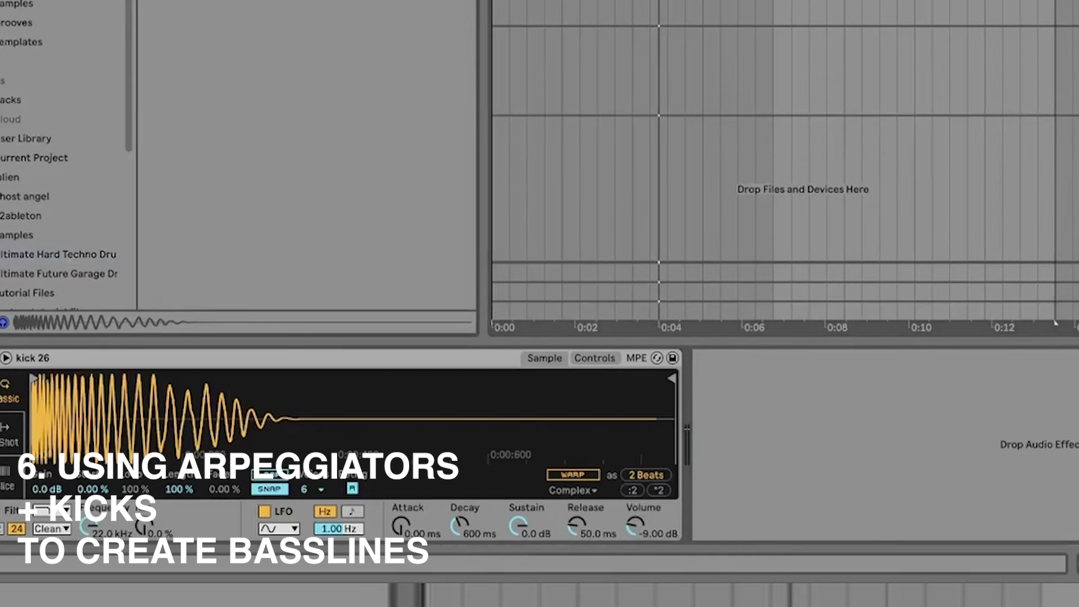
key(Down)
key(Return)
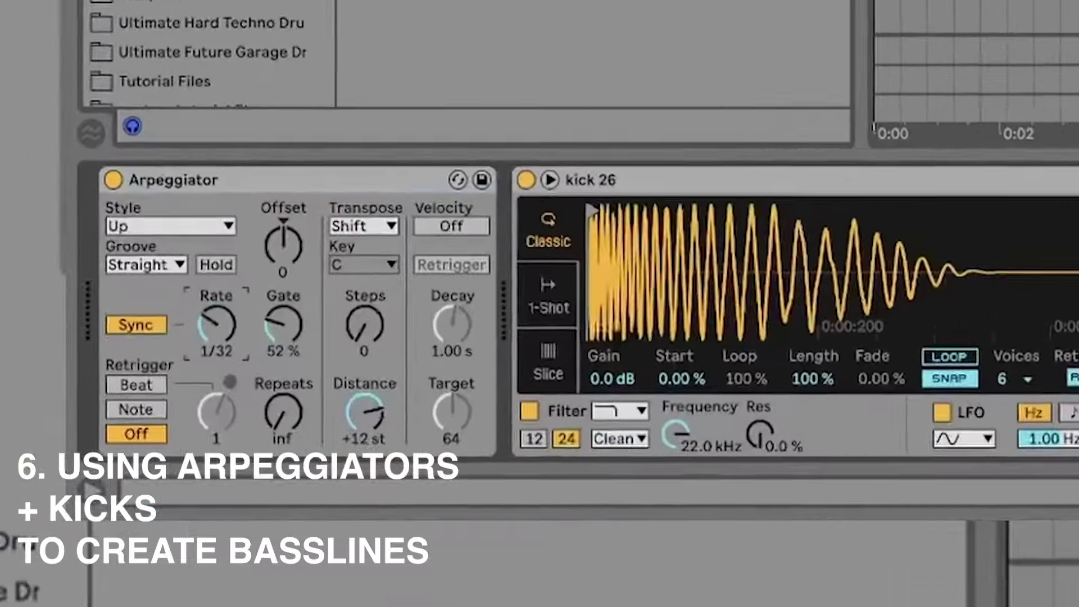
Lower the kick 26 sampler's filter frequency to 390 Hz, and set the Amp to Rock with Dry/Wet at 45.2 %
drag(66, 453, 68, 447)
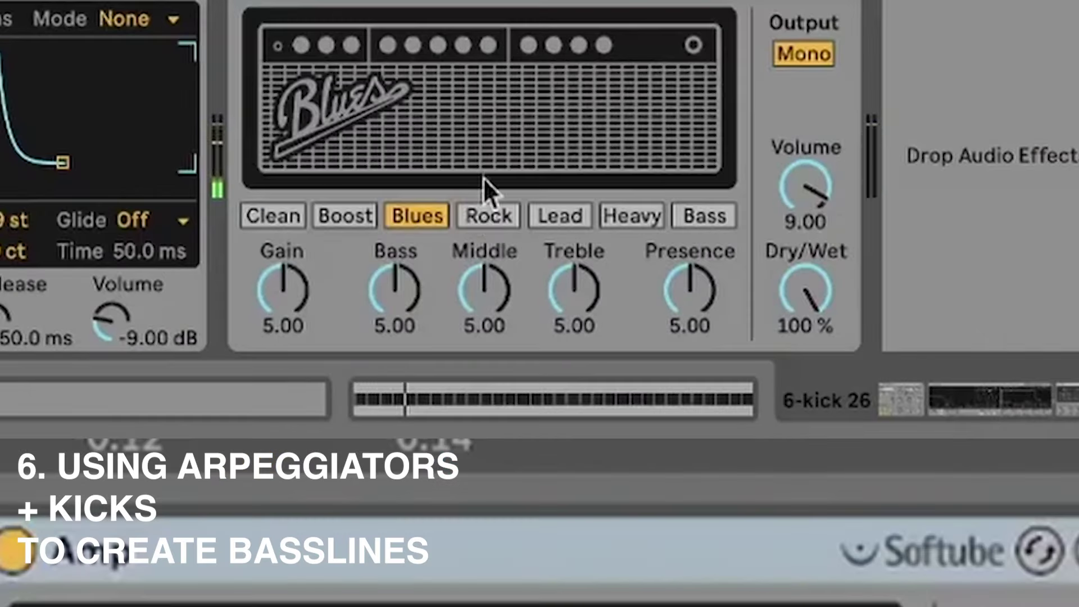
click(481, 218)
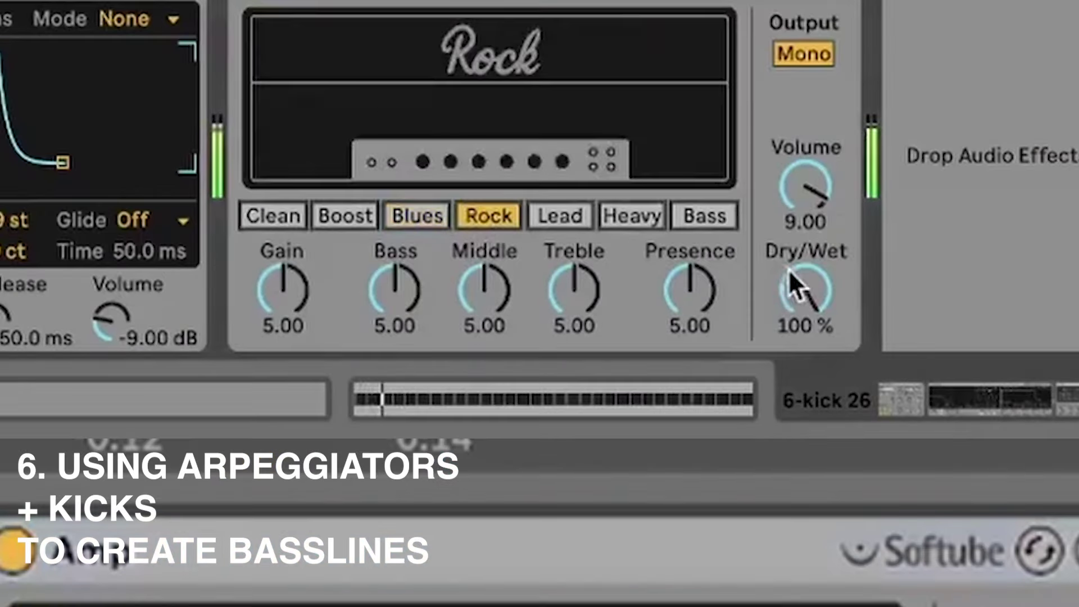
drag(792, 281, 792, 344)
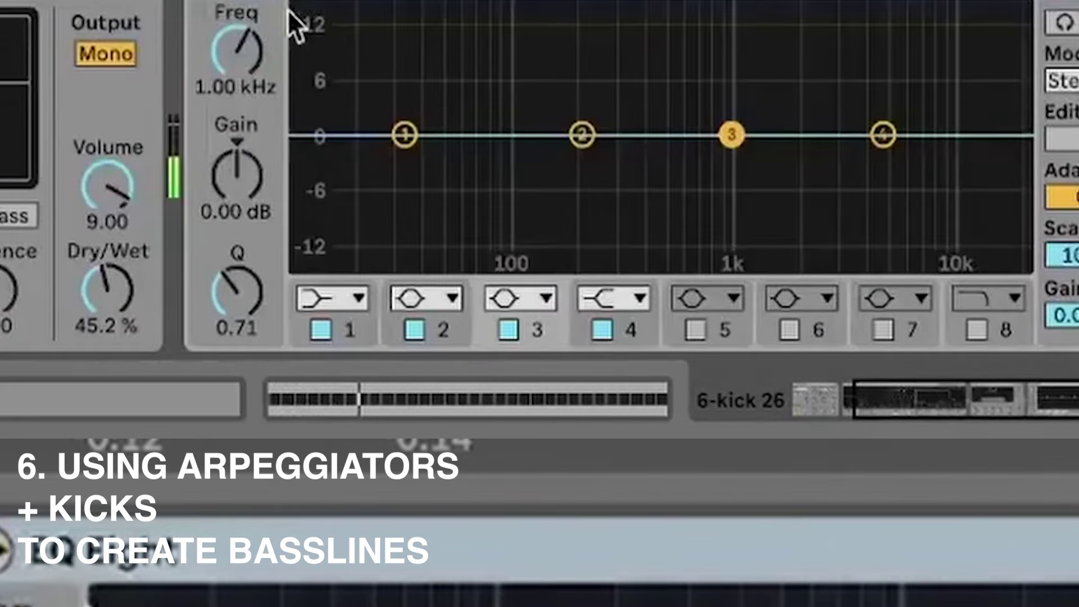
Set EQ Eight's band 1 on the kick 26 track to a x4 low cut and raise its cutoff frequency
click(320, 297)
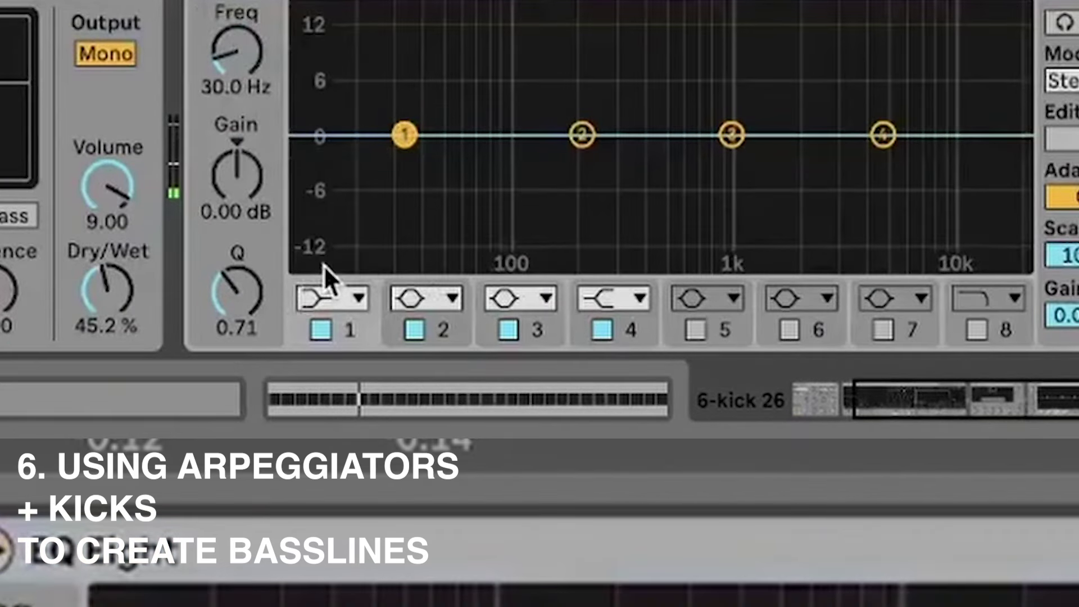
click(316, 50)
drag(236, 53, 236, 36)
Enable EQ Eight's band 8 as a x4 high cut and lower its cutoff to just below band 2
click(976, 330)
click(988, 297)
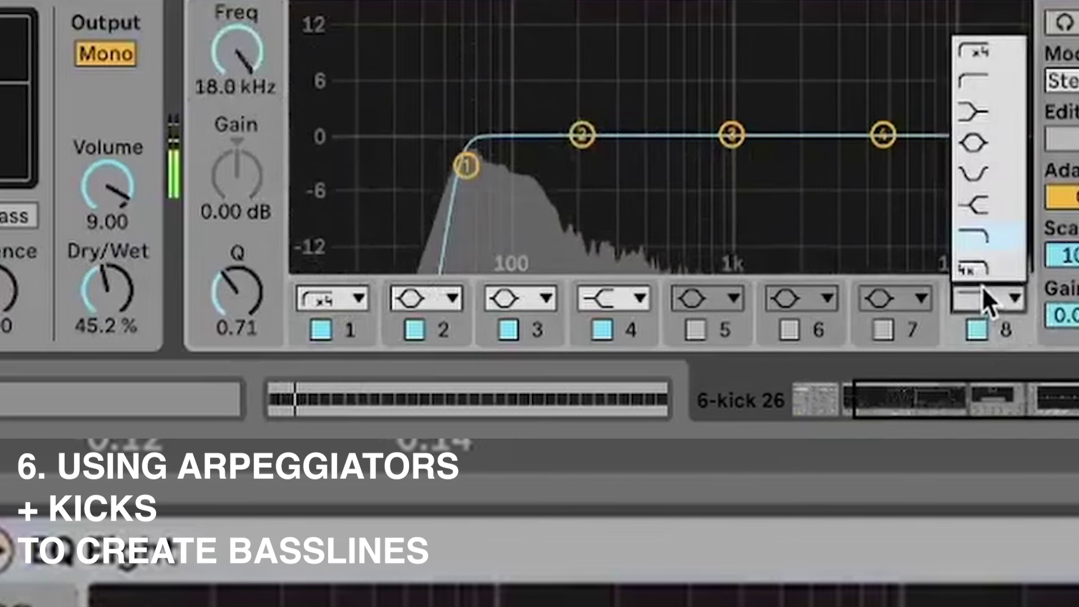
click(982, 265)
drag(275, 69, 275, 123)
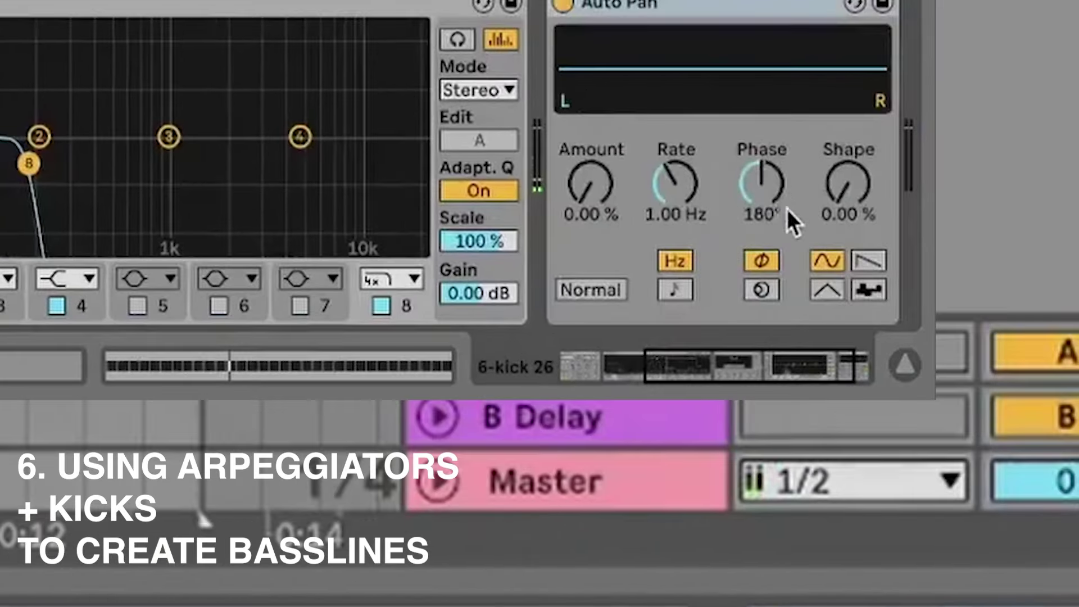
Set the Auto Pan's phase to 0°, its waveform to the descending ramp, and its rate to a tempo-synced 1/4
drag(787, 212, 787, 264)
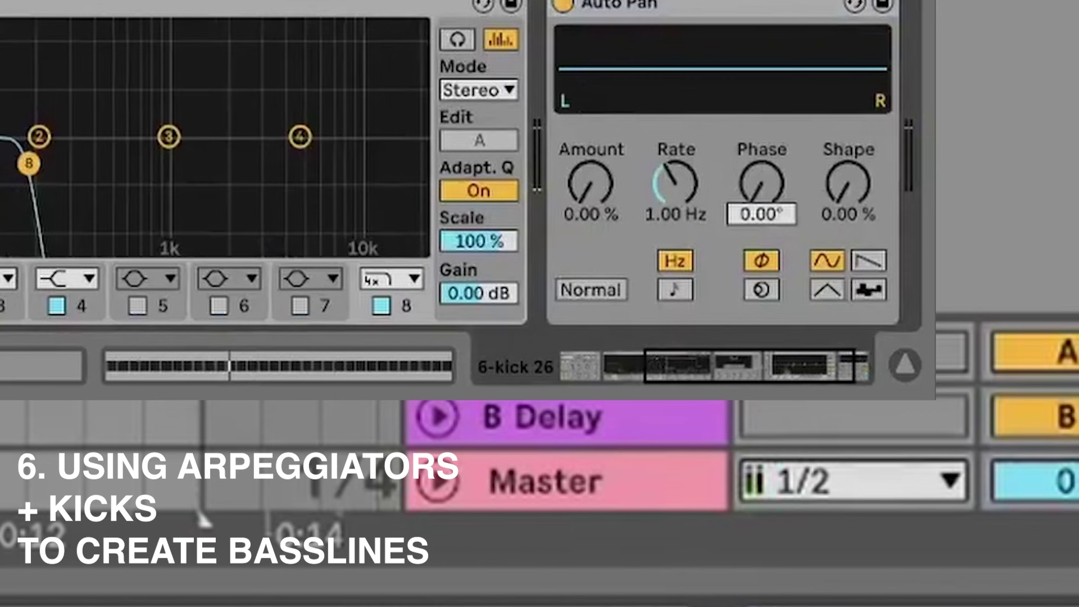
click(870, 261)
click(673, 290)
click(674, 212)
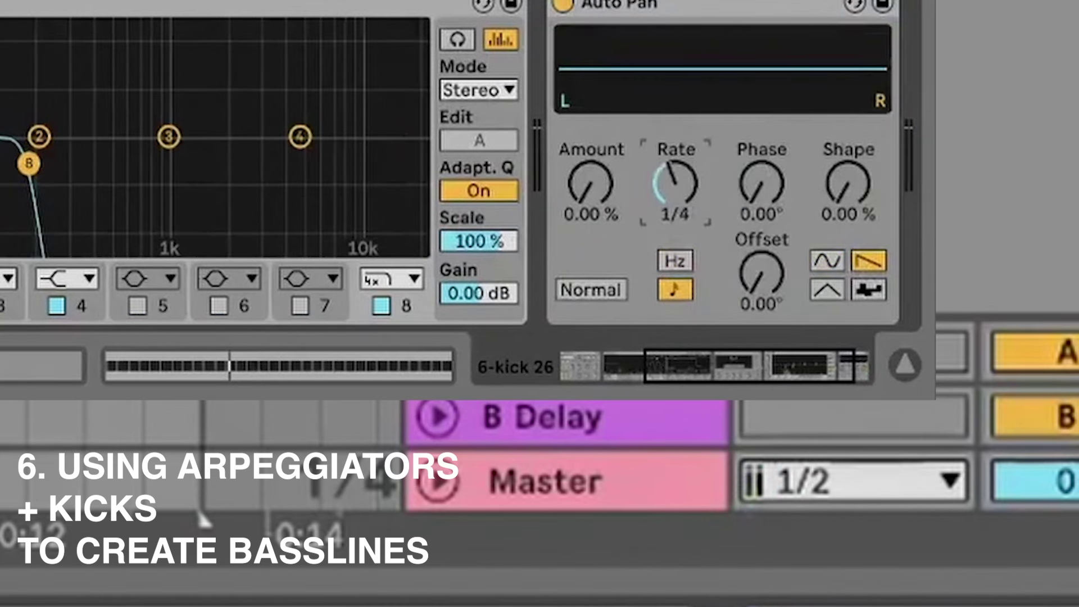
Invert the Auto Pan's waveform, then raise its amount and shape while auditioning the arpeggiated bassline
click(591, 289)
drag(592, 214, 592, 163)
key(space)
drag(848, 186, 848, 158)
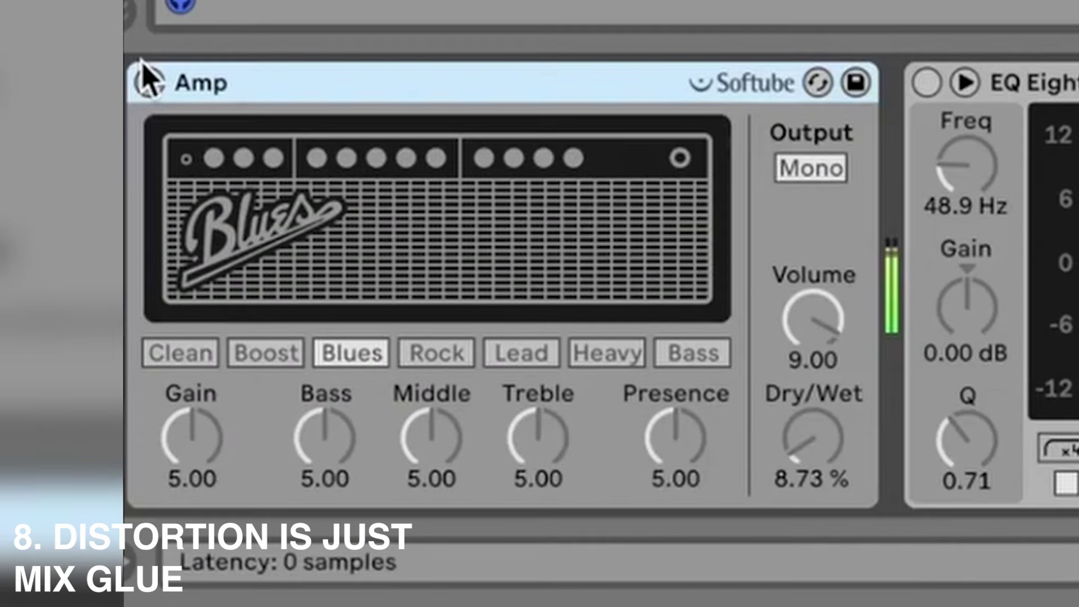
click(147, 82)
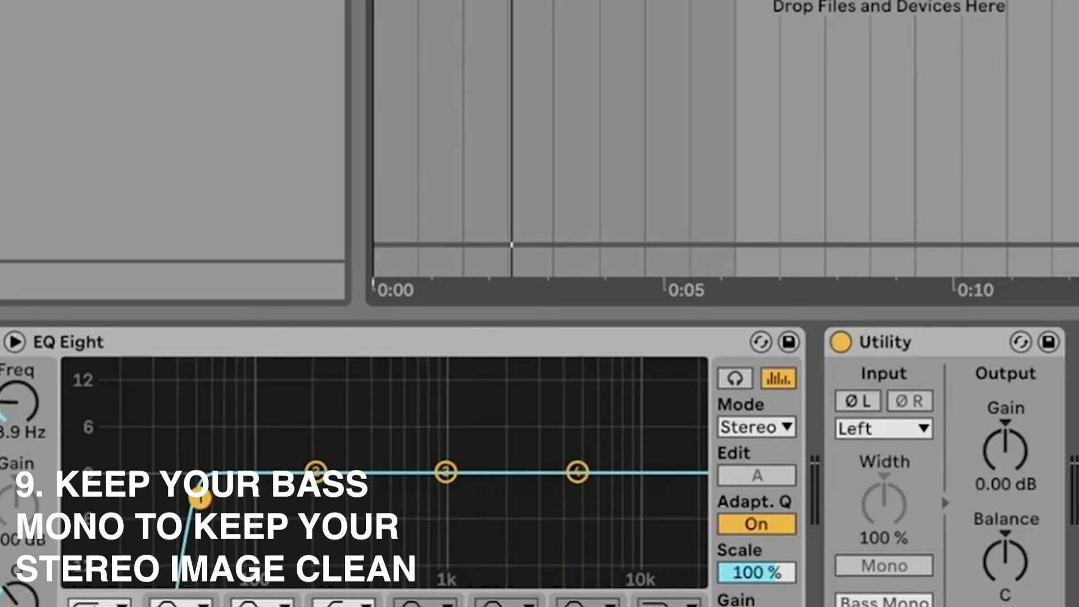
drag(940, 353, 940, 316)
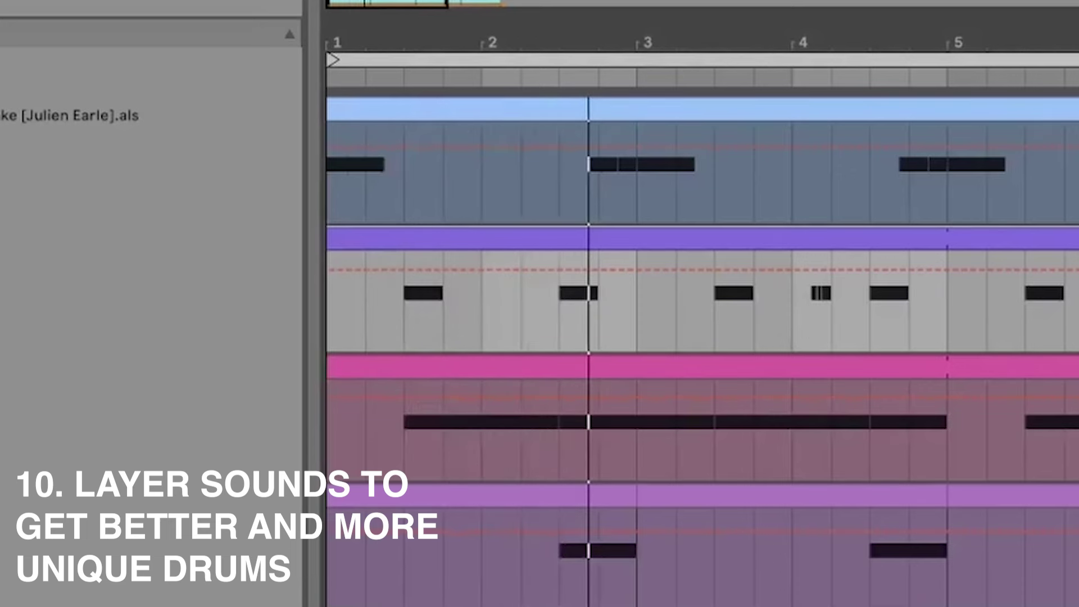
Review the layered drum tracks in the arrangement and play the loop from the start
scroll(702, 351, down, 4)
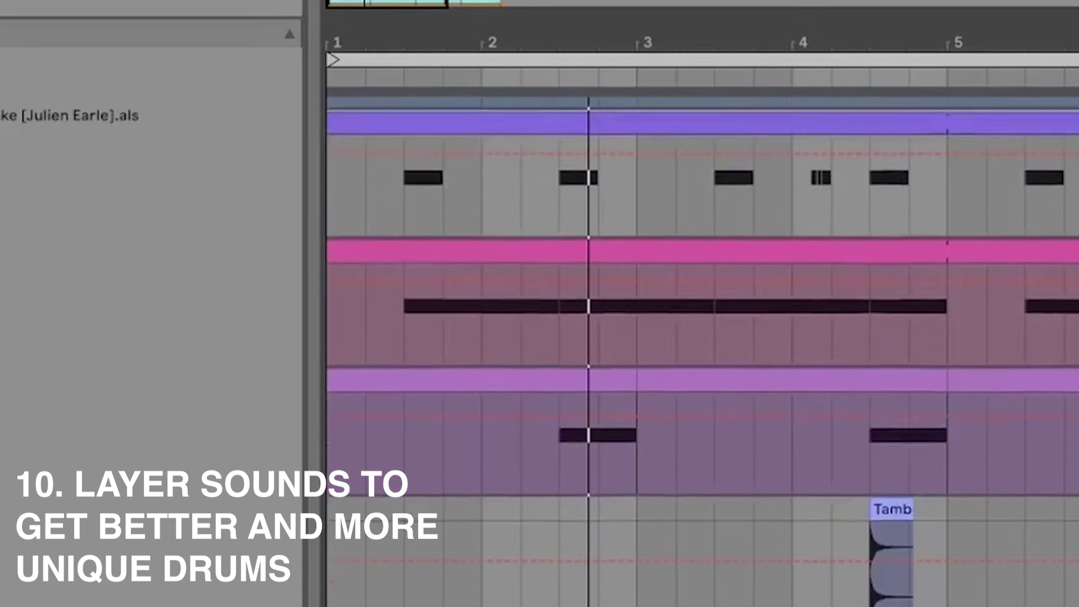
scroll(703, 351, up, 4)
scroll(1048, 593, down, 5)
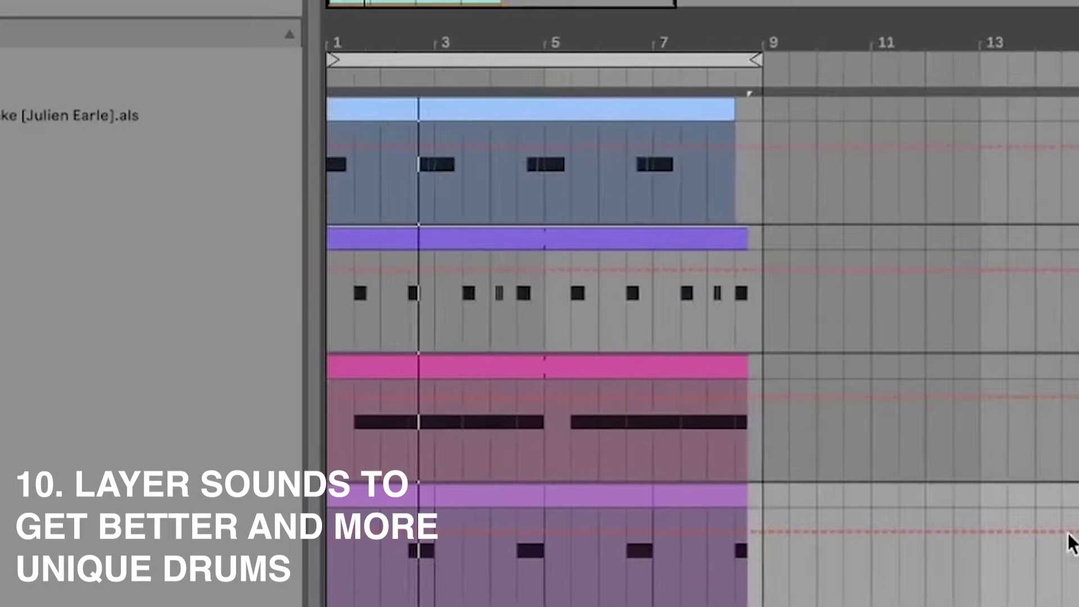
key(space)
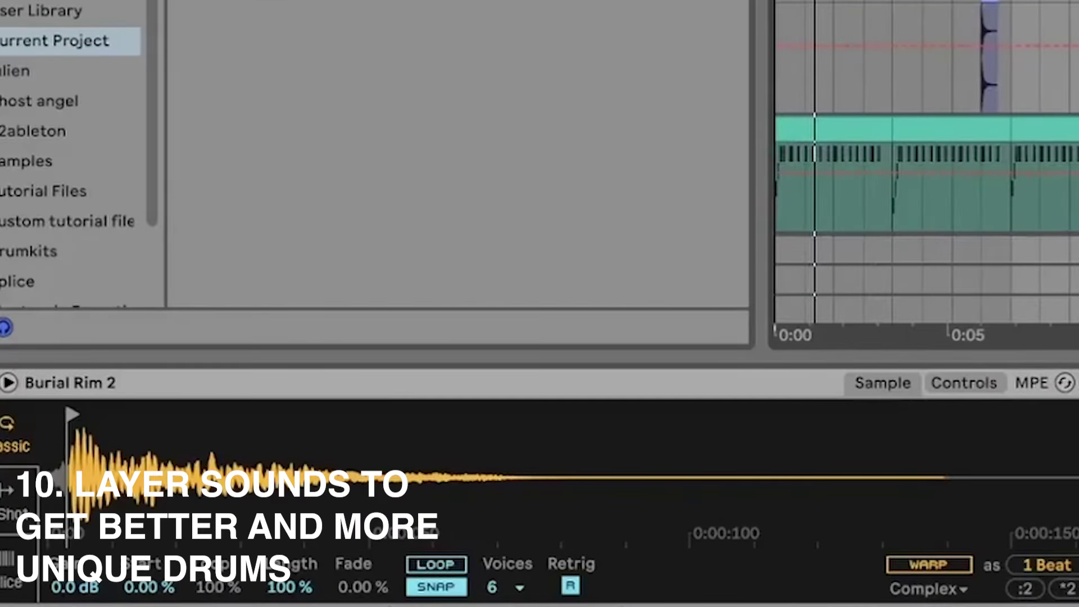
Play the Burial Rim 2 track from the start of its first note
click(863, 327)
key(space)
key(space)
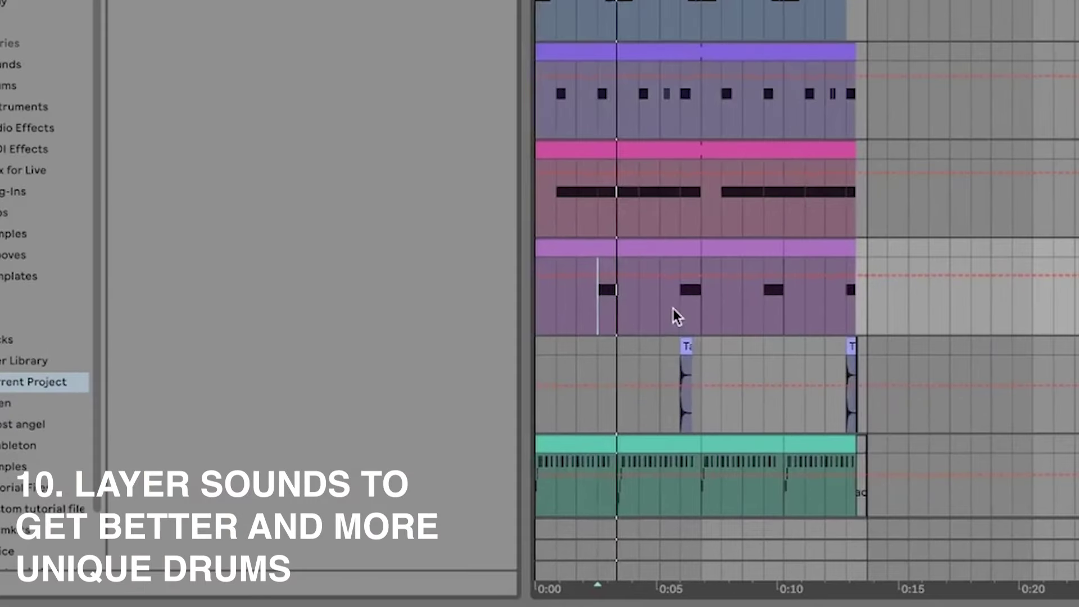
Select the first clip on the Burial Rim 2 track and play the layered drums from its start
click(675, 311)
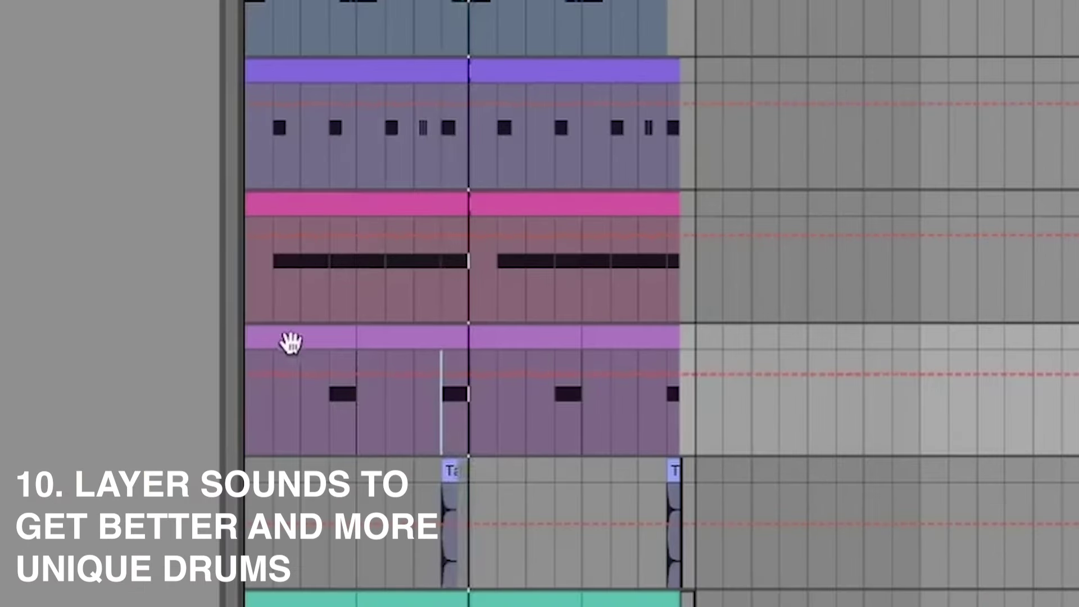
click(563, 248)
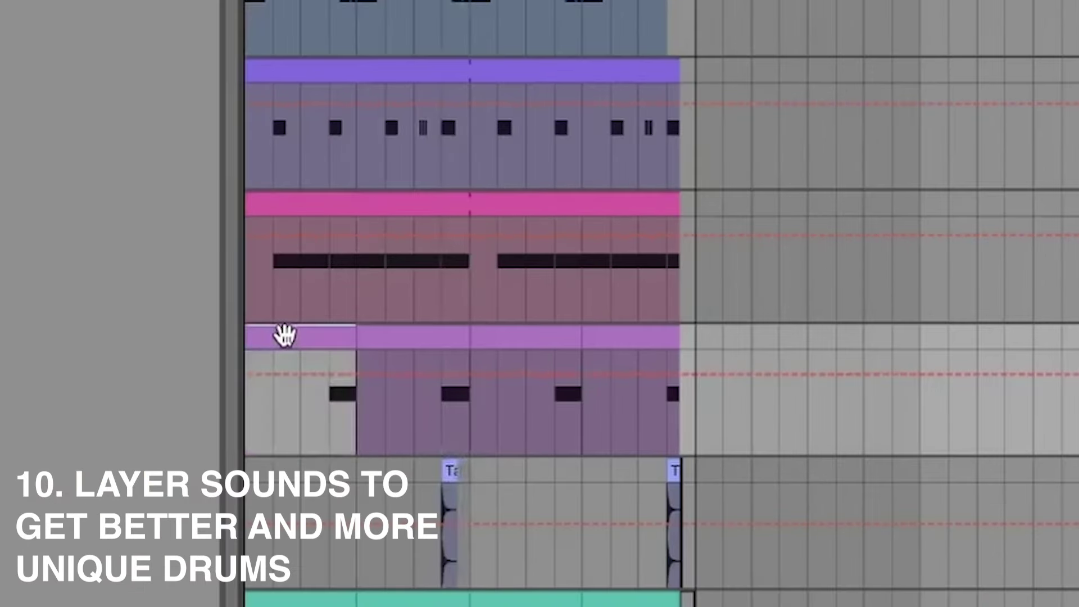
key(space)
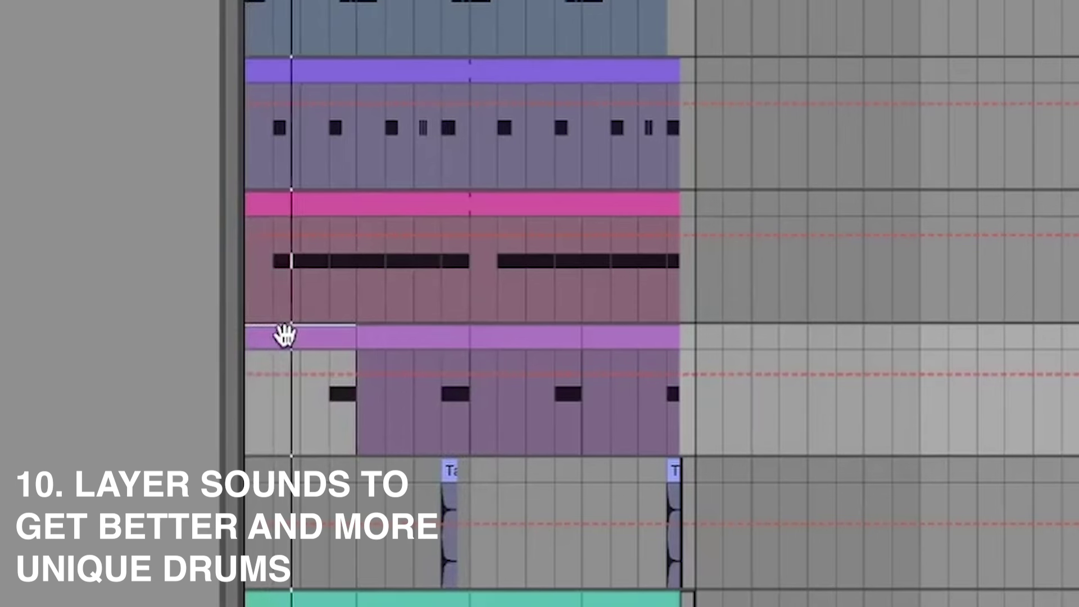